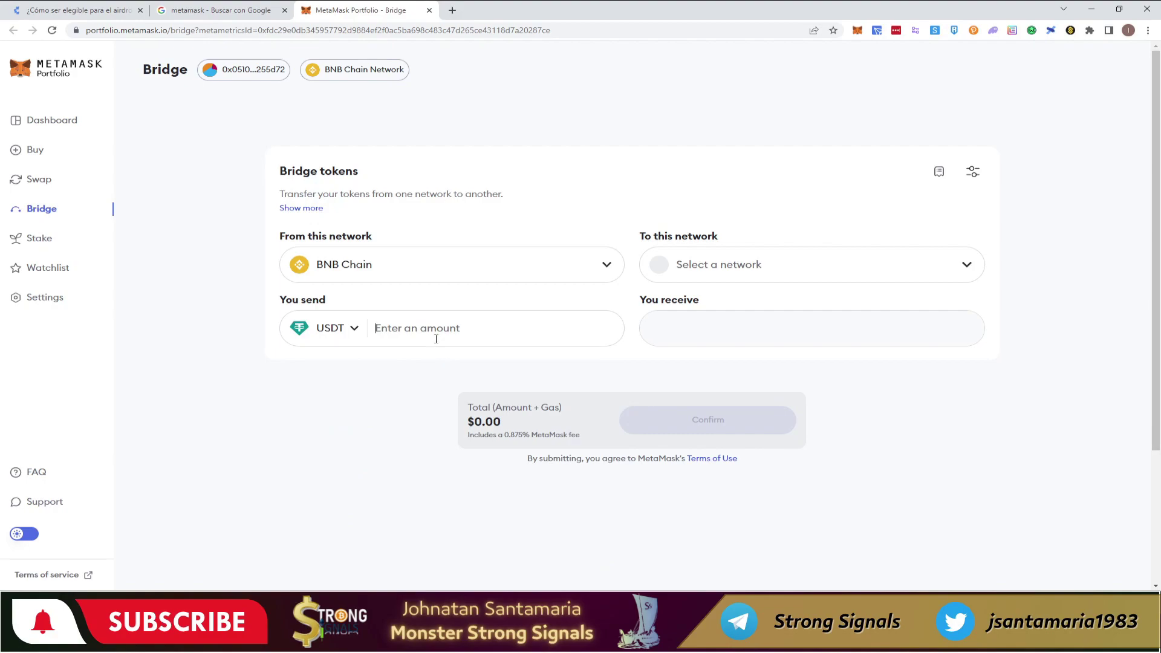
- Request a bridge quote for sending 50 USDT from BNB Chain to Ethereum and expand the Celer Bridge timeline and cost details
{"action": "type", "text": "50"}
{"action": "left_click", "coordinate": [811, 266]}
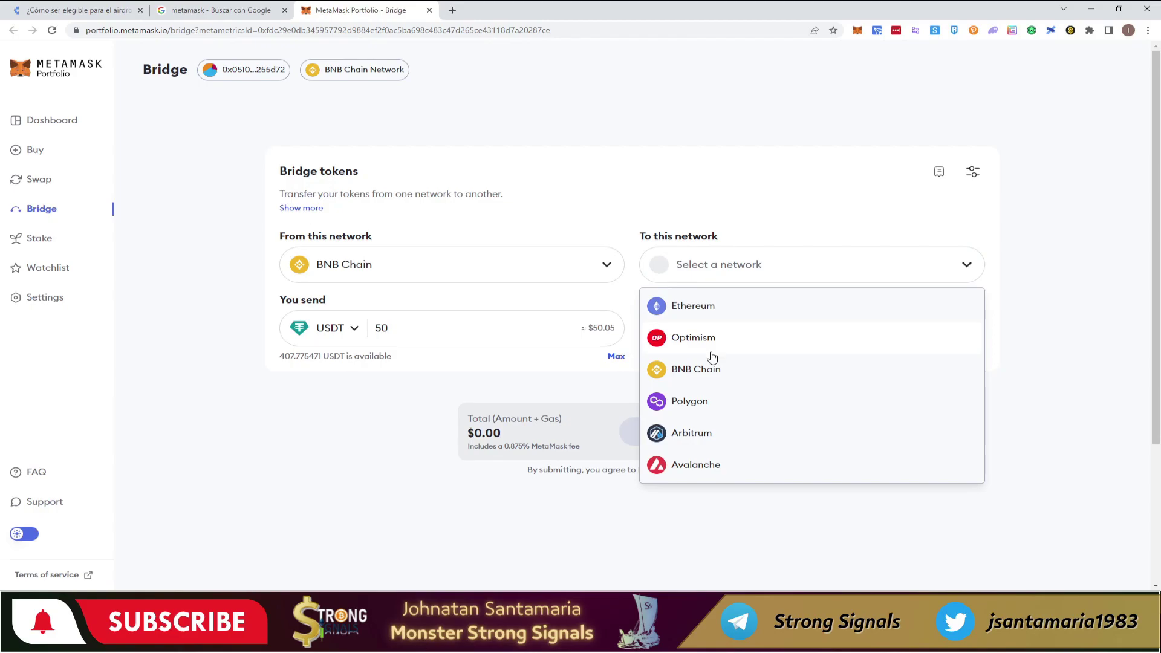
{"action": "left_click", "coordinate": [702, 306]}
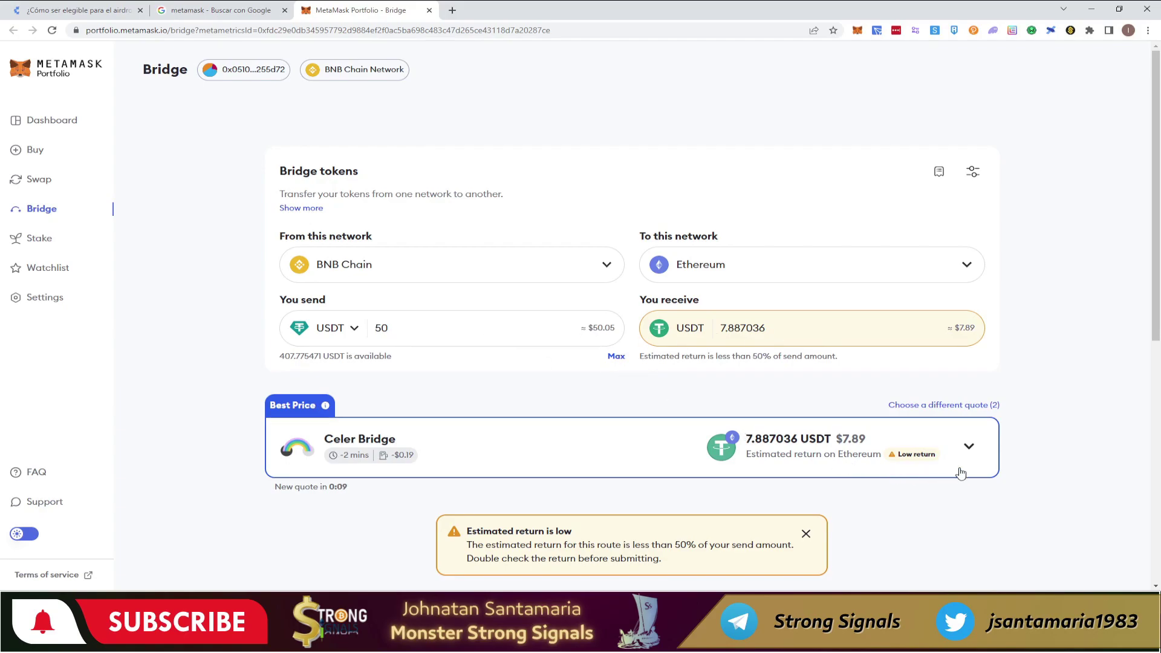
{"action": "left_click", "coordinate": [971, 448]}
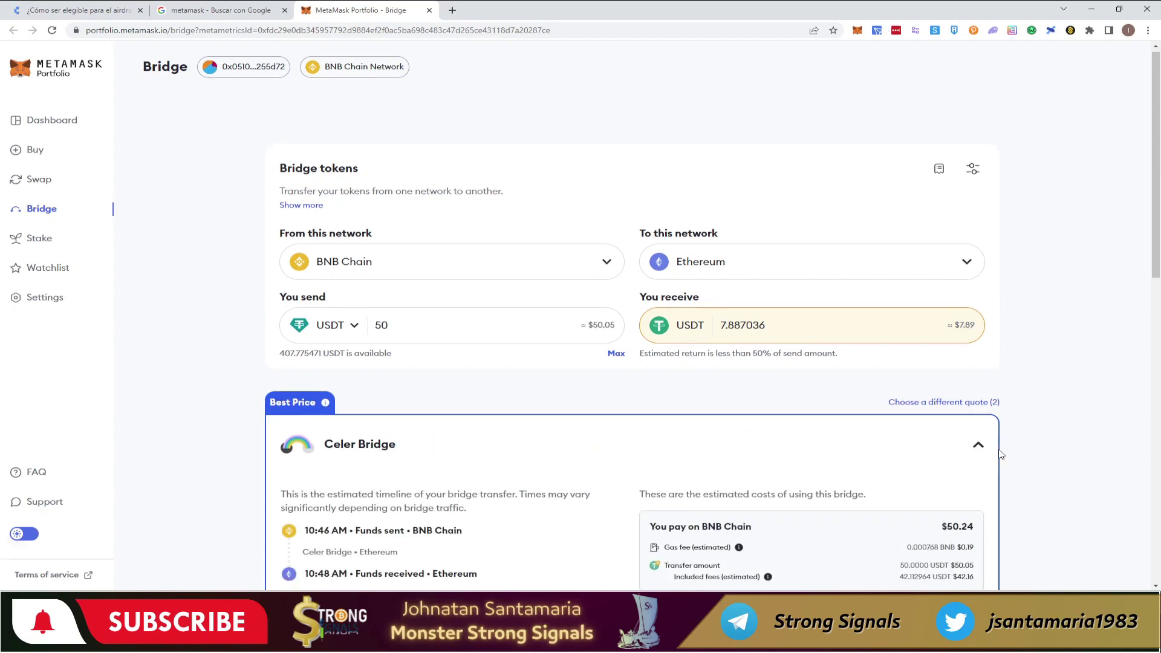
{"action": "scroll", "coordinate": [998, 452], "scroll_direction": "down", "scroll_amount": 3}
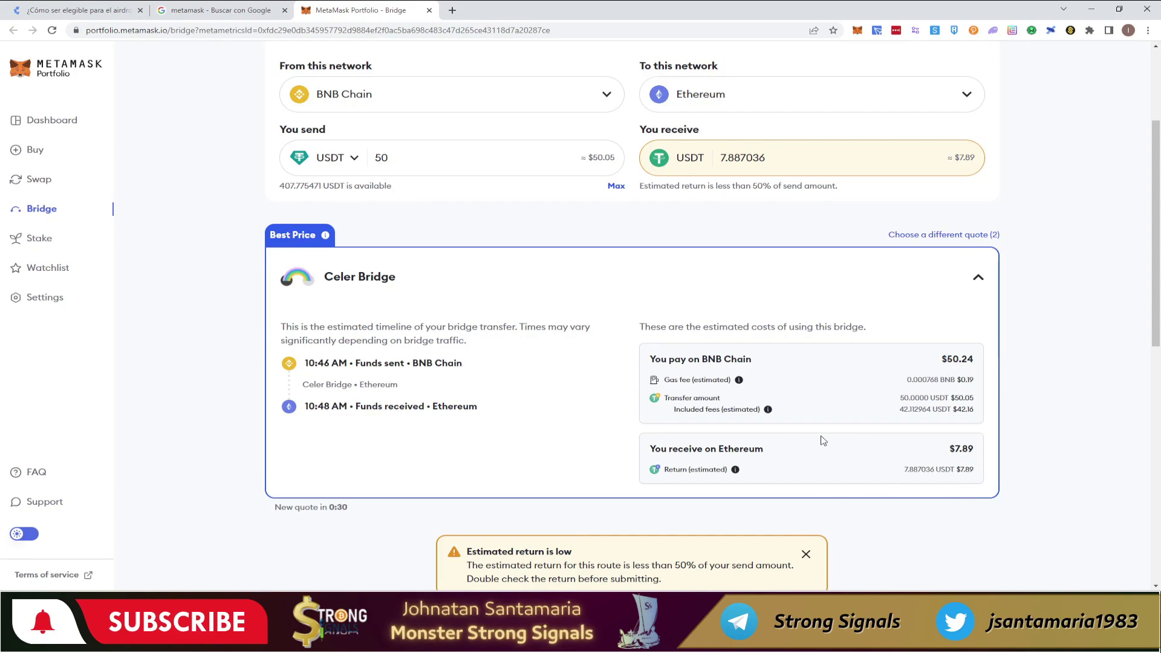
- Change the bridge's destination network to Optimism and set the amount to send to 400 USDT
{"action": "scroll", "coordinate": [551, 284], "scroll_direction": "up", "scroll_amount": 2}
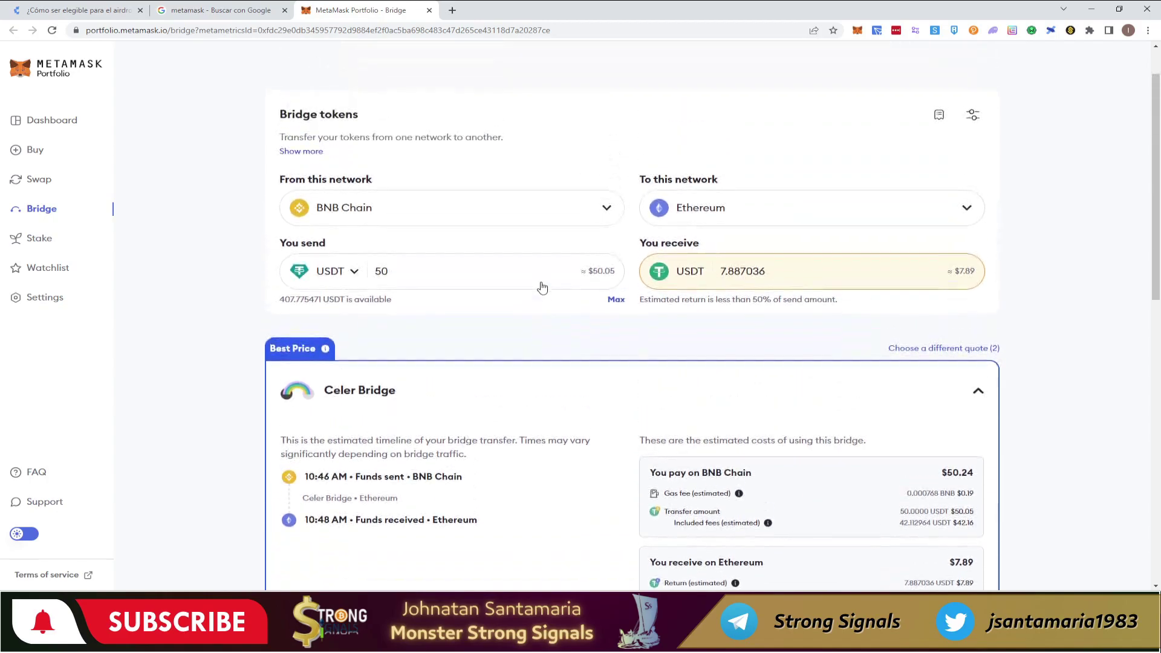
{"action": "left_click", "coordinate": [967, 215]}
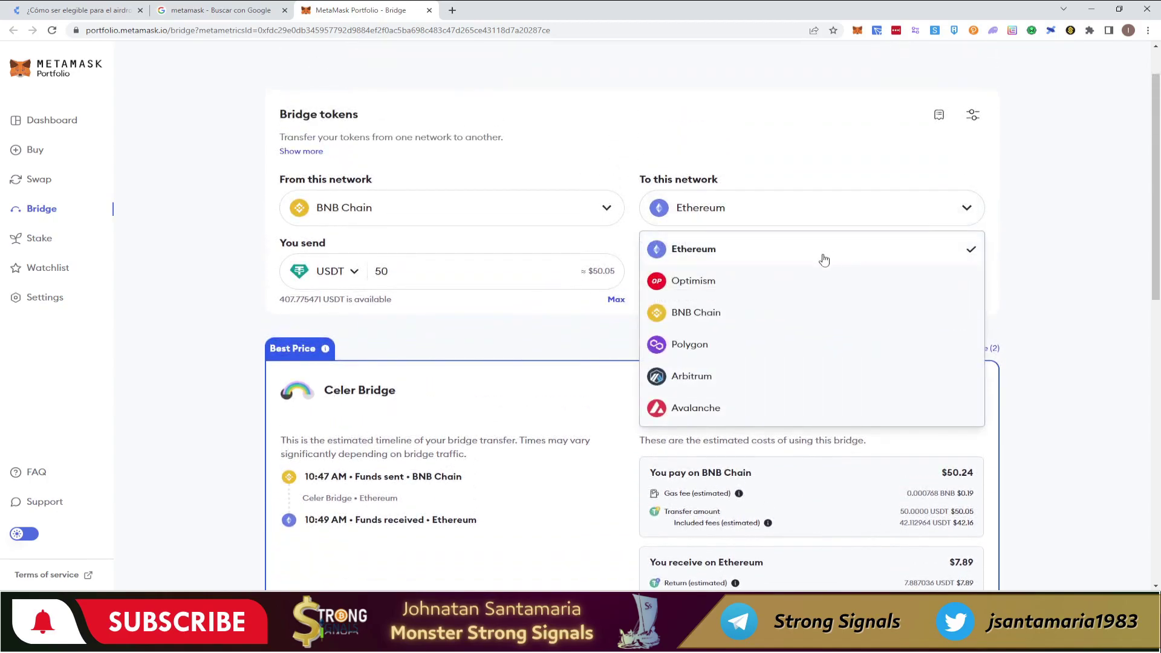
{"action": "left_click", "coordinate": [702, 280]}
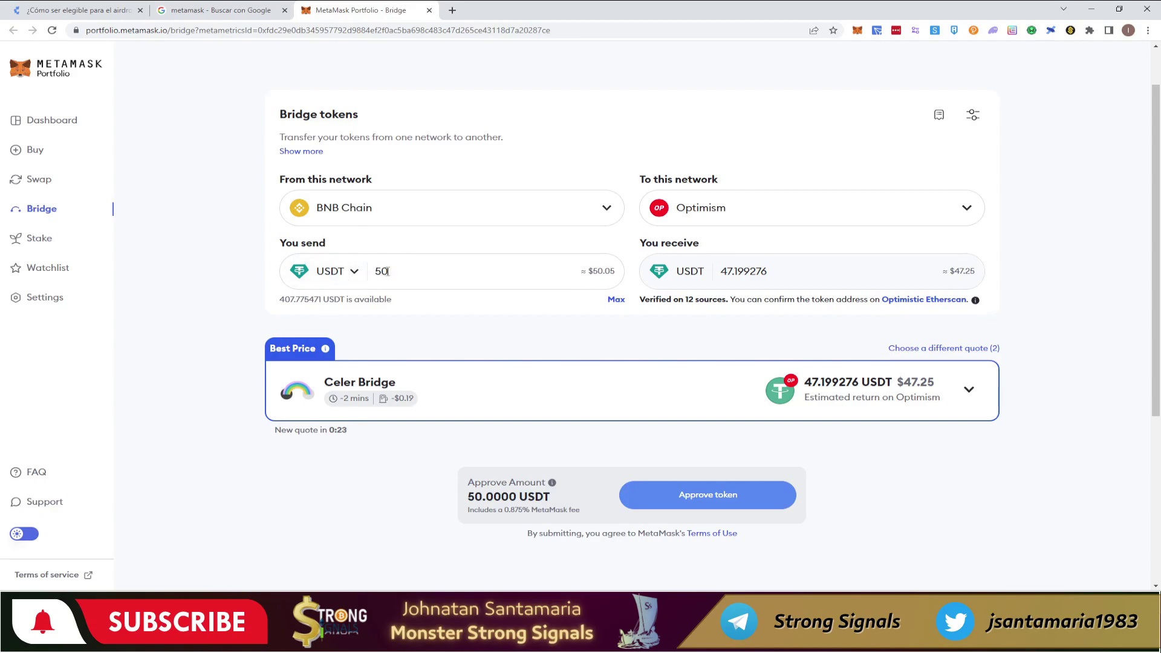
{"action": "double_click", "coordinate": [366, 273]}
{"action": "type", "text": "400"}
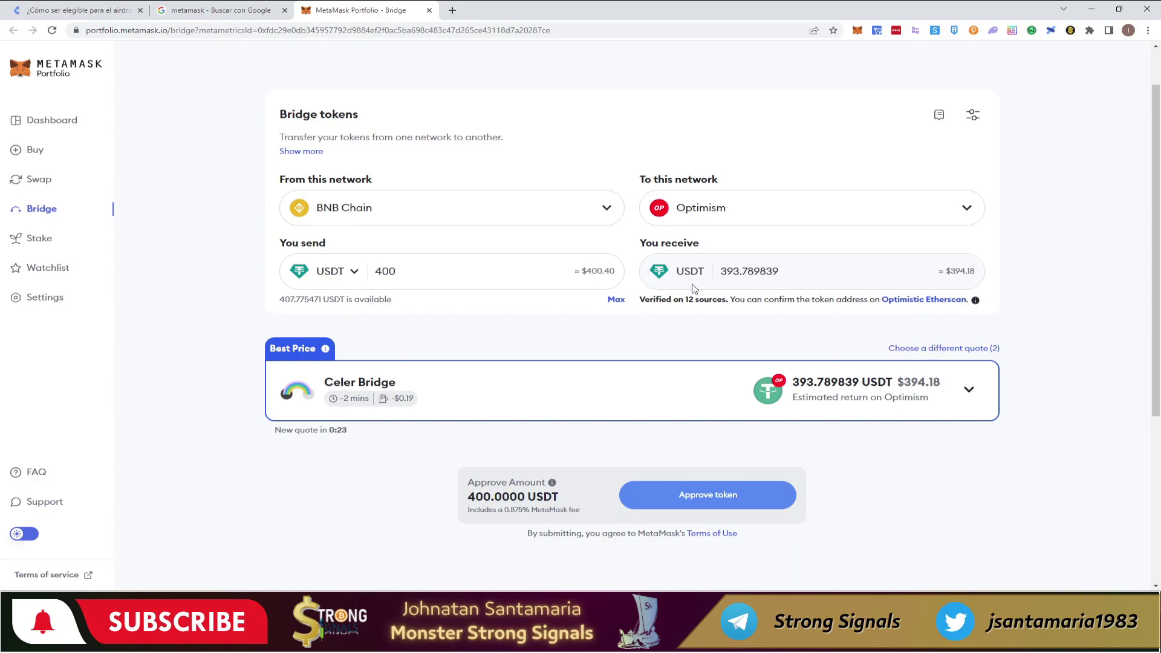
- Compare the alternative bridge provider quotes by fastest and by best price, keeping the current provider
{"action": "left_click", "coordinate": [946, 351]}
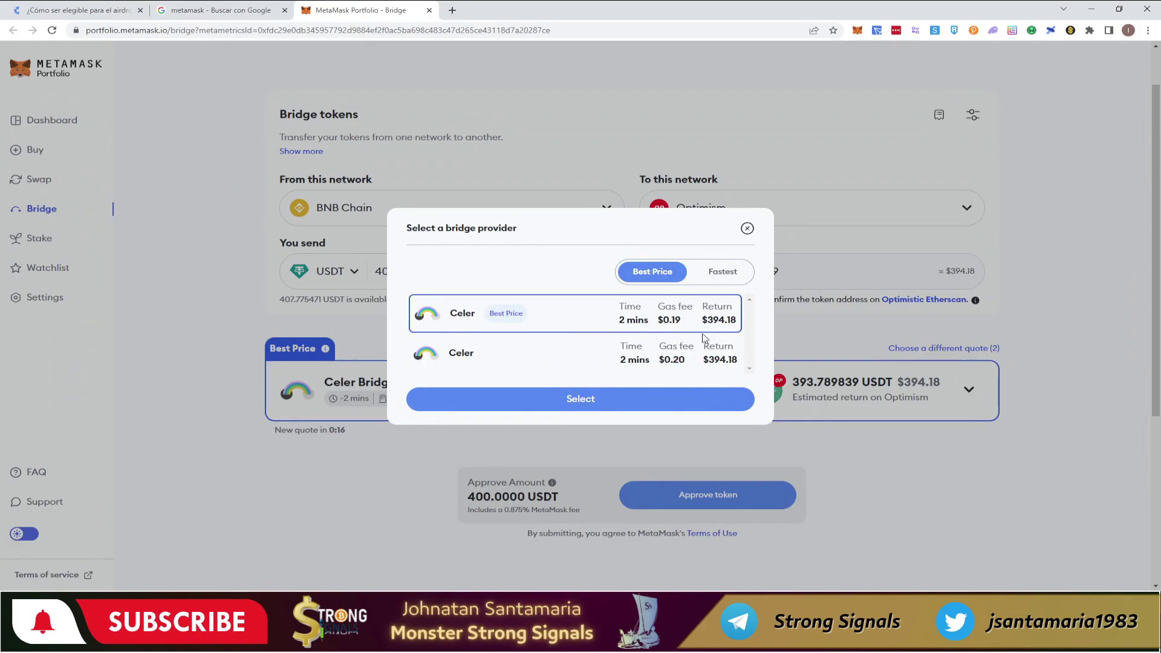
{"action": "left_click", "coordinate": [728, 274]}
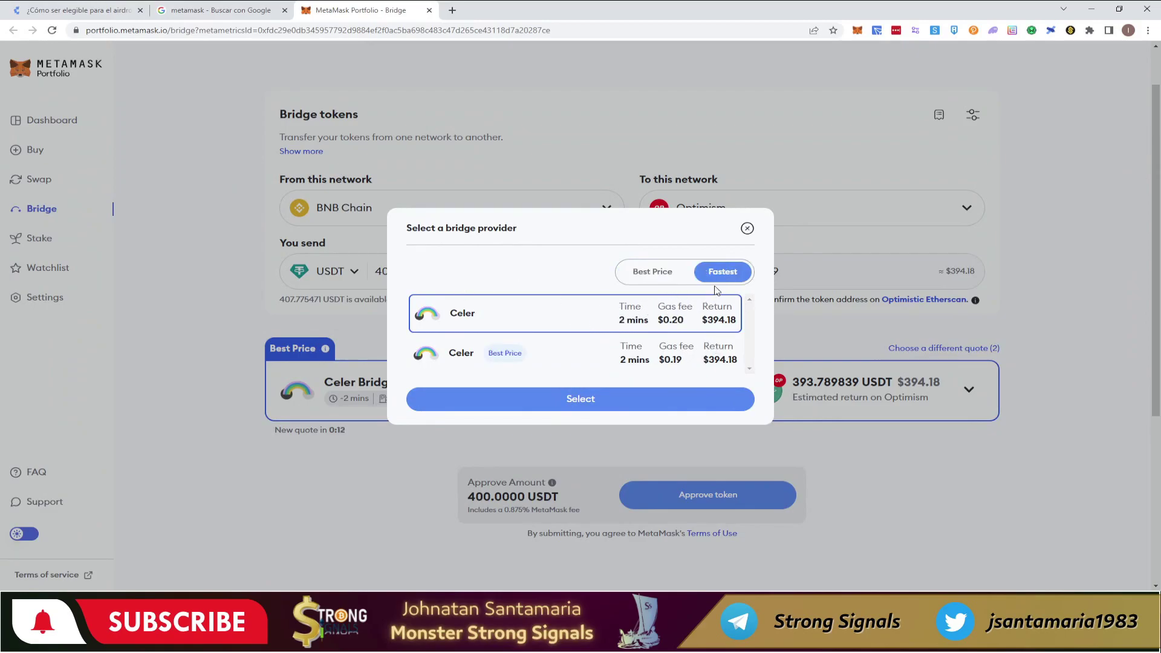
{"action": "left_click", "coordinate": [672, 282]}
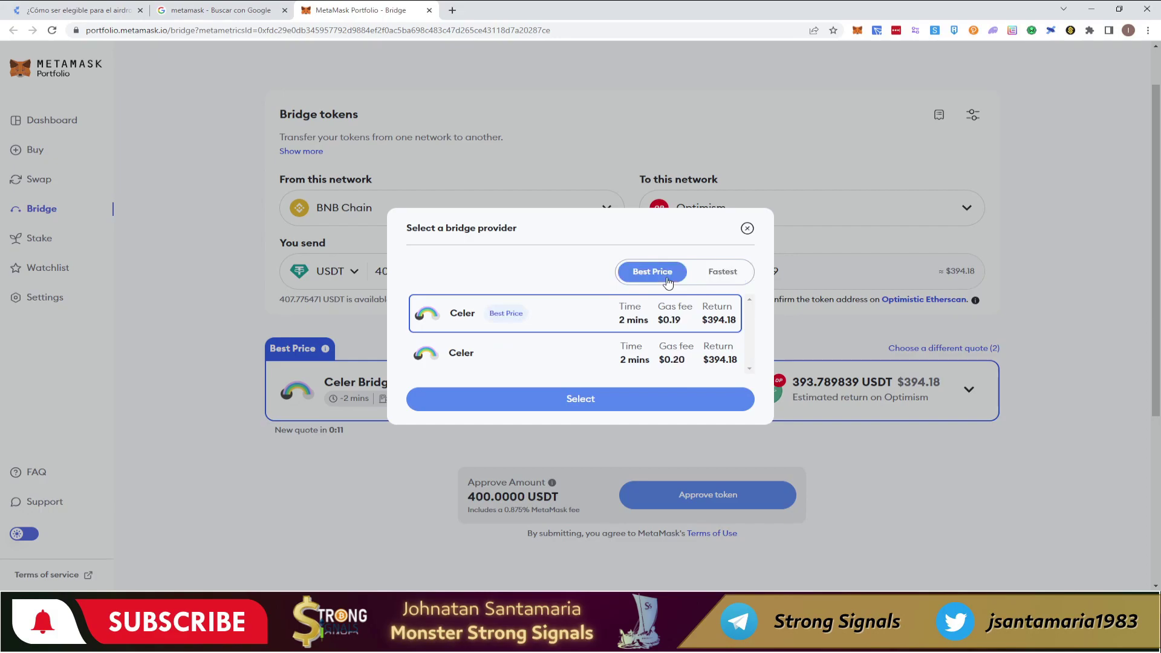
{"action": "left_click", "coordinate": [747, 228]}
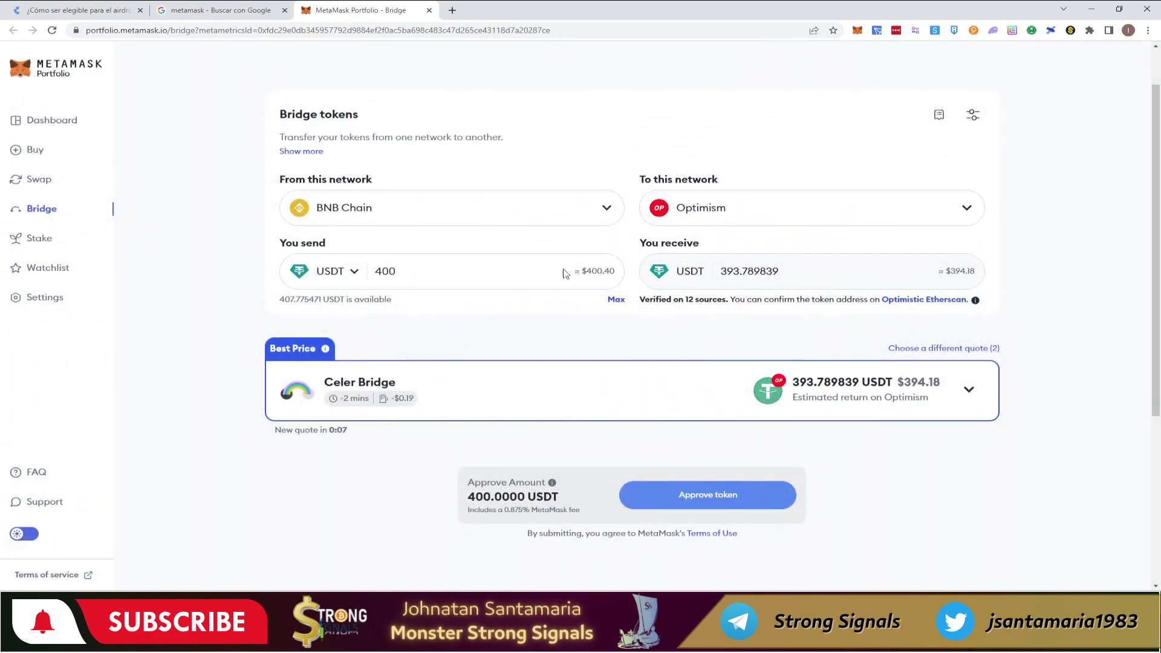
- Change the bridge's destination network to Polygon
{"action": "left_click", "coordinate": [896, 219]}
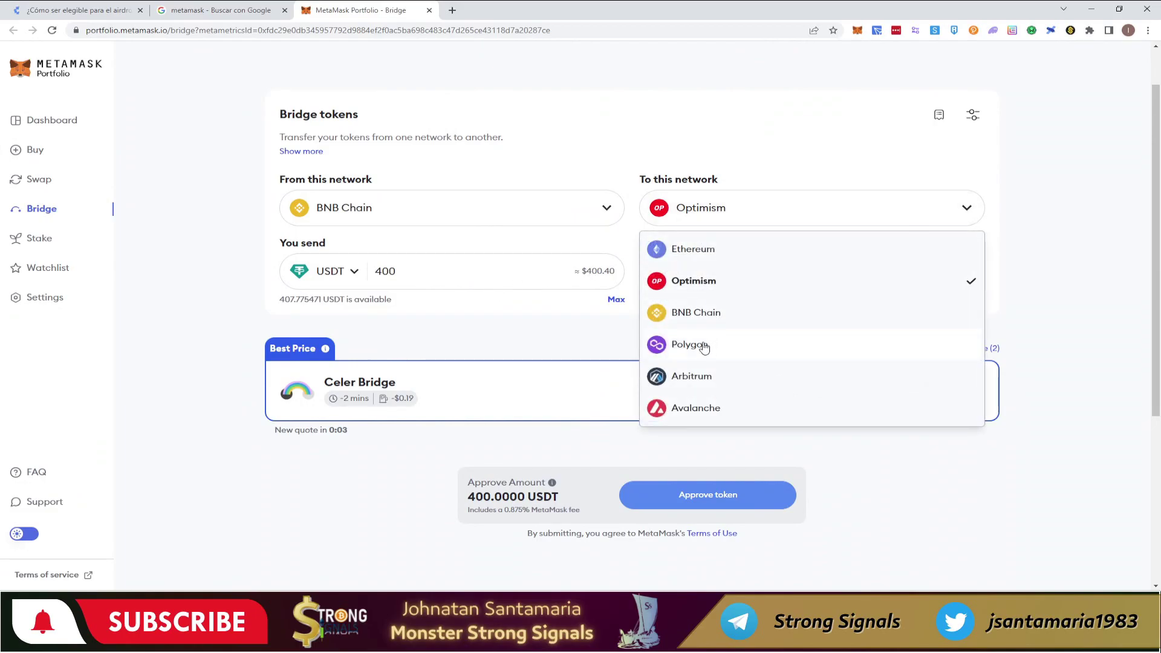
{"action": "left_click", "coordinate": [968, 360]}
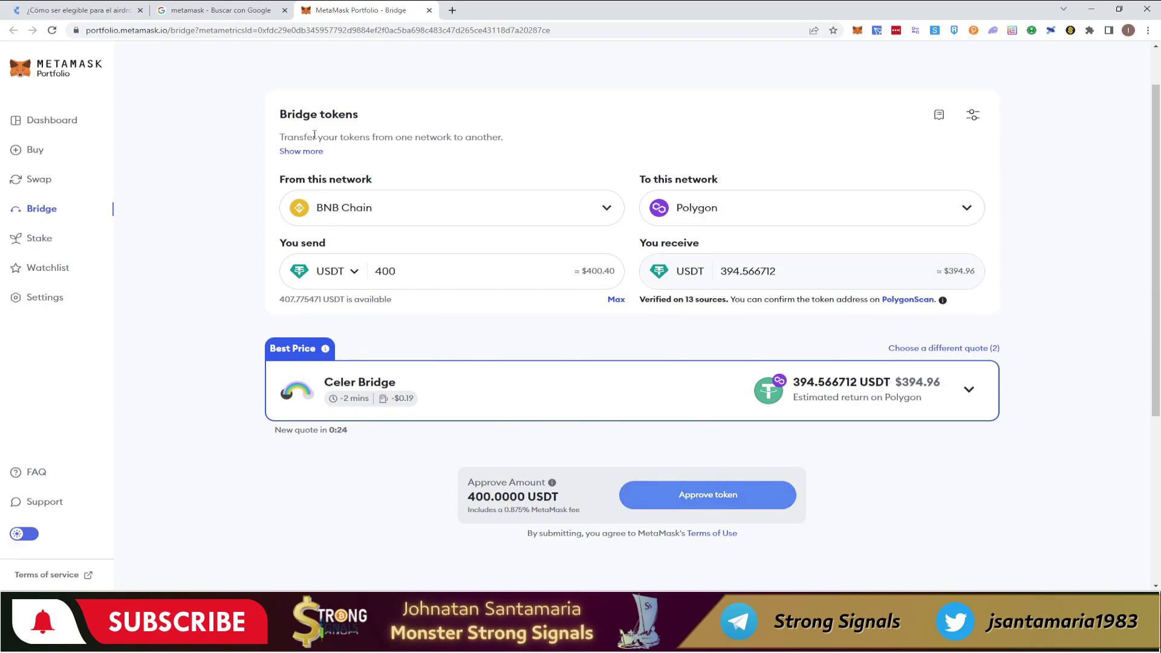
- Return to the CriptoNoticias airdrop article and read the section on interacting with dApps, including the SushiSwap trade example
{"action": "left_click", "coordinate": [93, 7]}
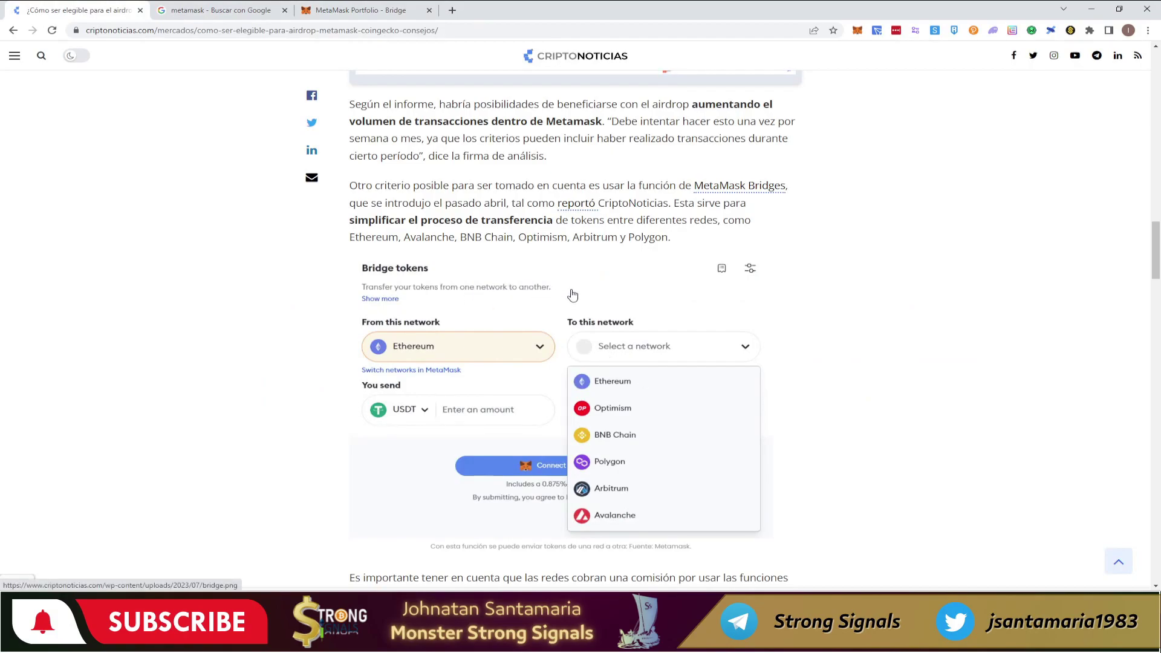
{"action": "scroll", "coordinate": [749, 342], "scroll_direction": "down", "scroll_amount": 4}
{"action": "scroll", "coordinate": [756, 343], "scroll_direction": "down", "scroll_amount": 3}
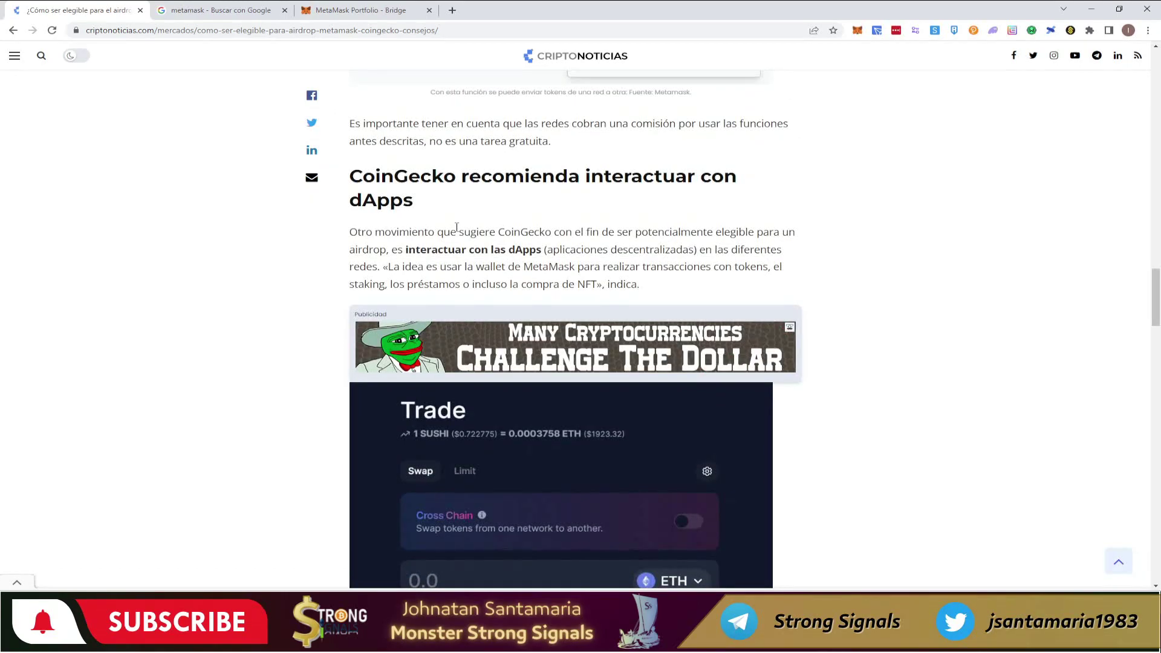
{"action": "scroll", "coordinate": [487, 279], "scroll_direction": "down", "scroll_amount": 1}
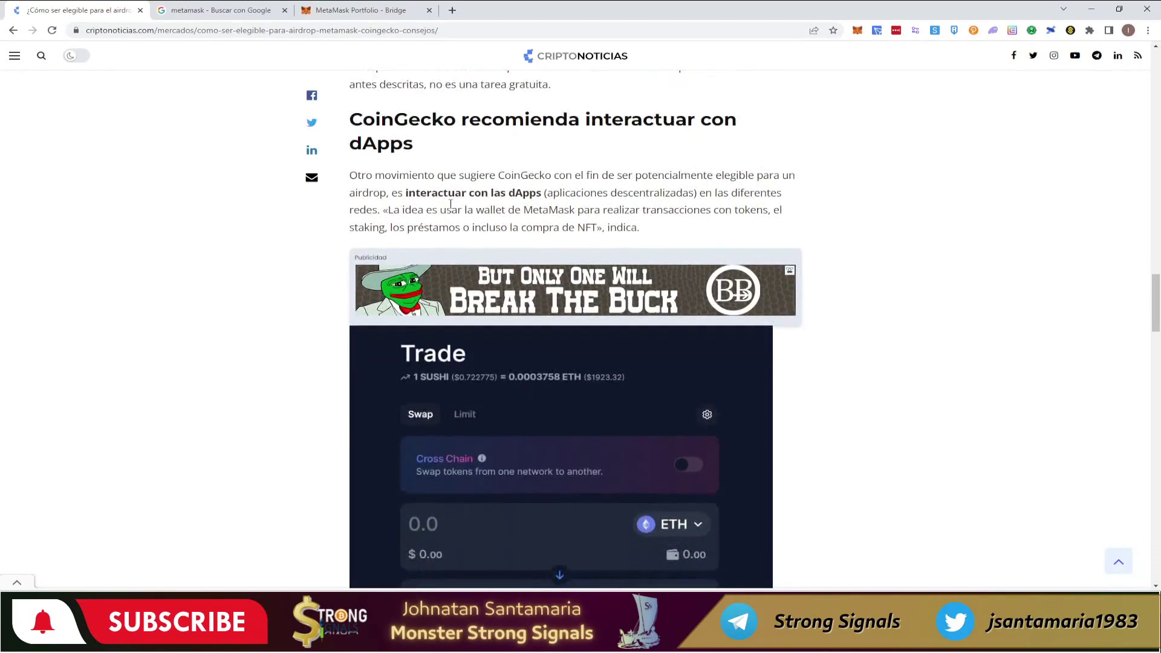
{"action": "scroll", "coordinate": [611, 192], "scroll_direction": "down", "scroll_amount": 1}
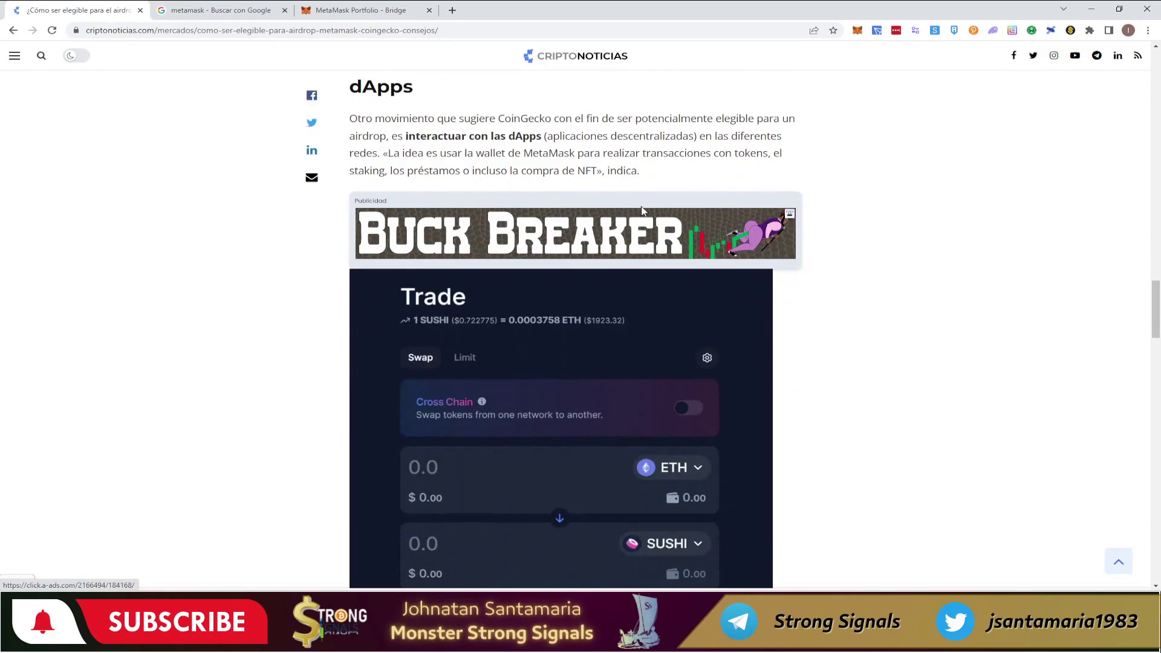
{"action": "scroll", "coordinate": [711, 228], "scroll_direction": "down", "scroll_amount": 1}
{"action": "scroll", "coordinate": [853, 246], "scroll_direction": "down", "scroll_amount": 3}
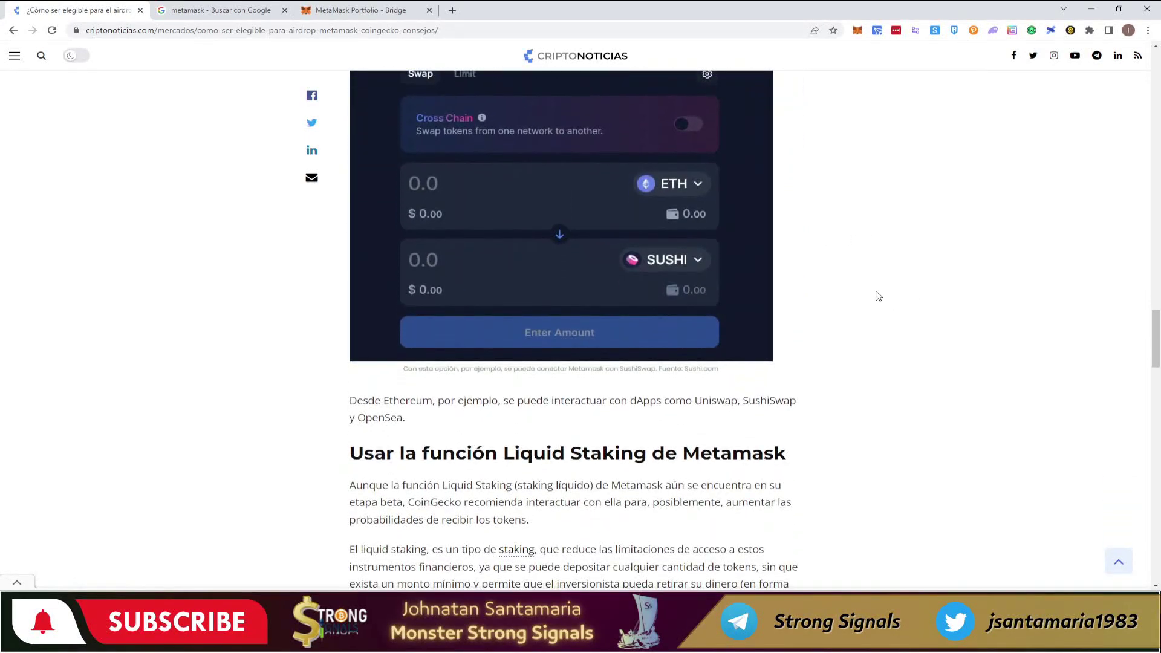
{"action": "scroll", "coordinate": [873, 280], "scroll_direction": "up", "scroll_amount": 2}
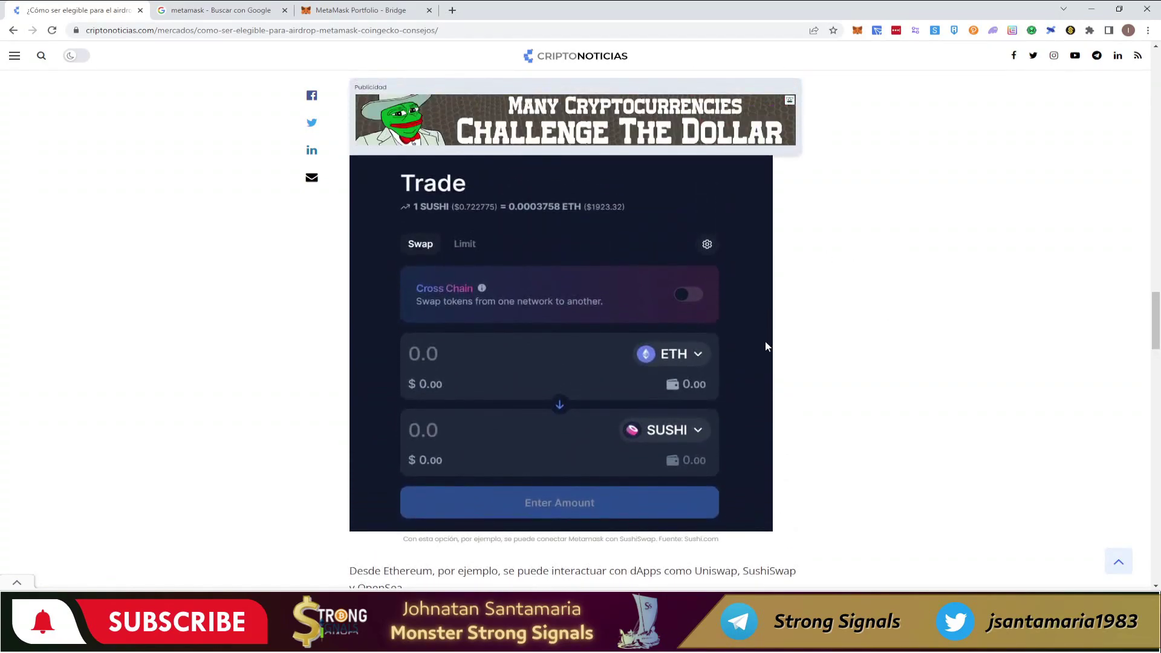
{"action": "scroll", "coordinate": [751, 342], "scroll_direction": "up", "scroll_amount": 1}
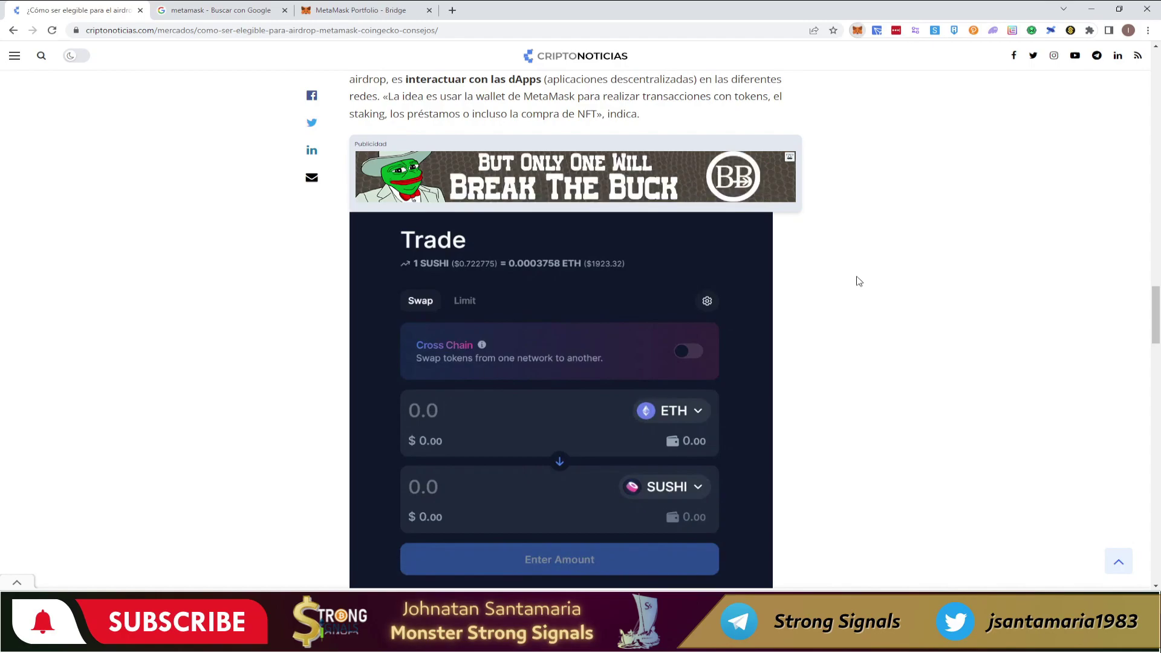
- Open the MetaMask wallet extension and request a swap quote for 0.05 BNB to USDT
{"action": "key", "text": "alt+shift+m"}
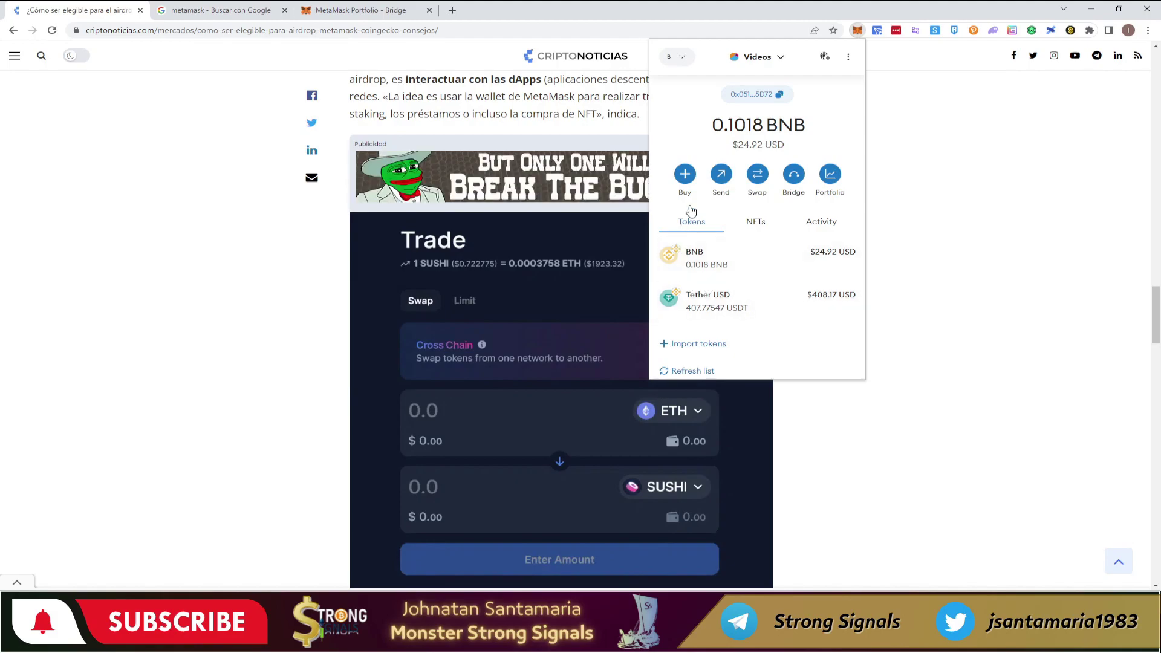
{"action": "left_click", "coordinate": [759, 175]}
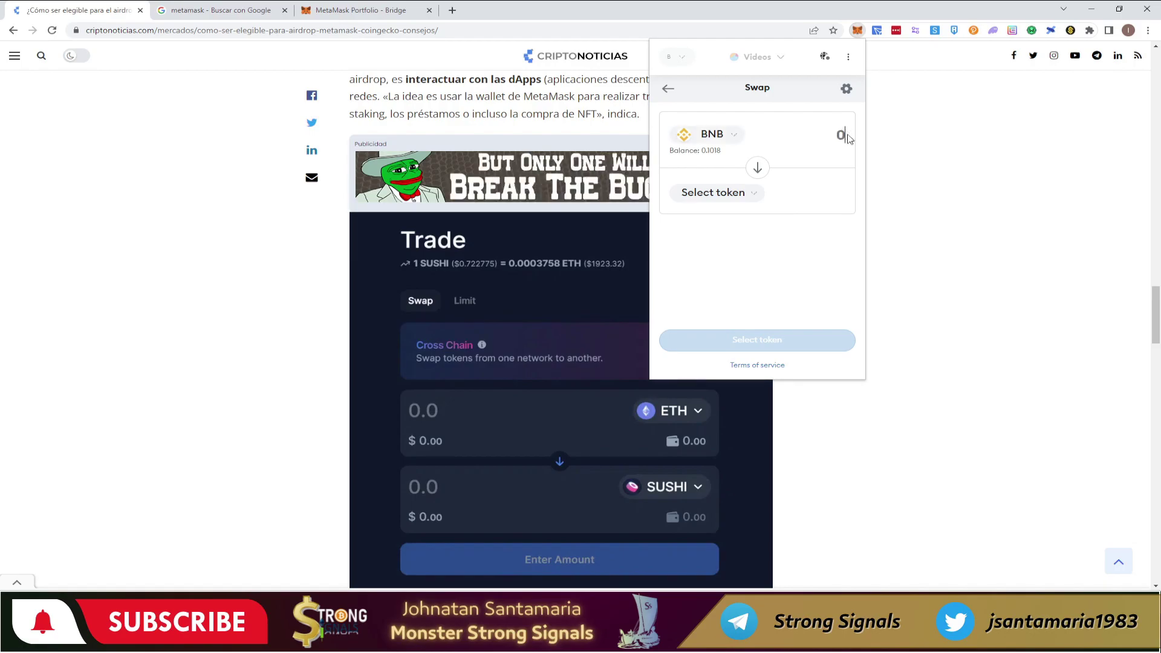
{"action": "type", "text": "0.0"}
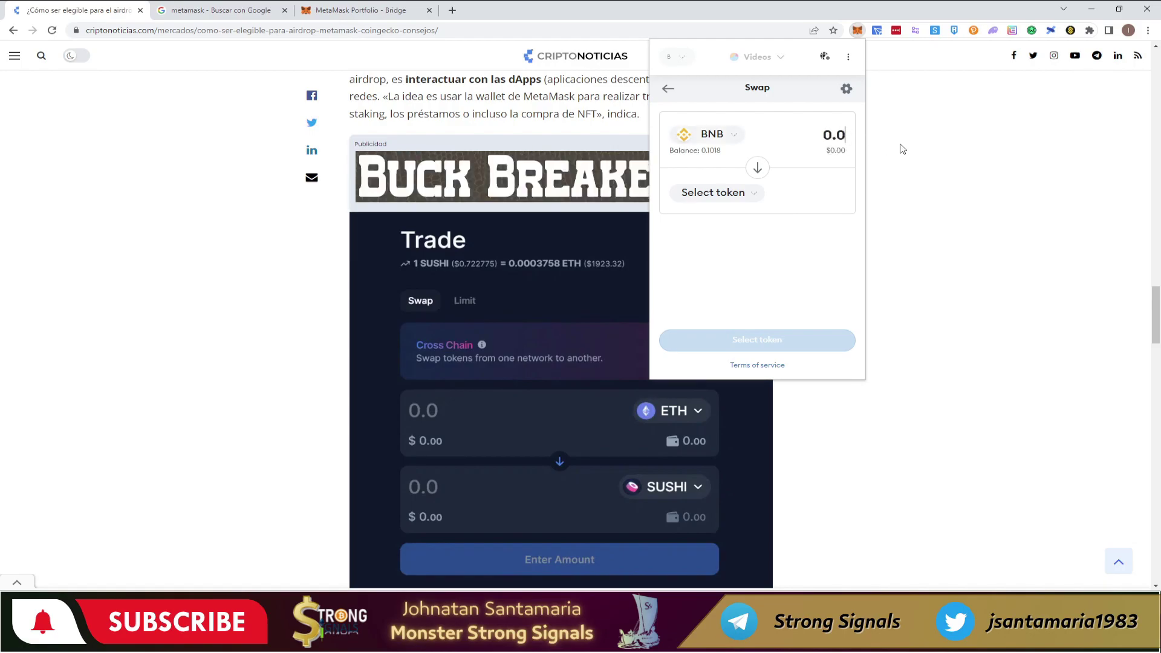
{"action": "type", "text": "5"}
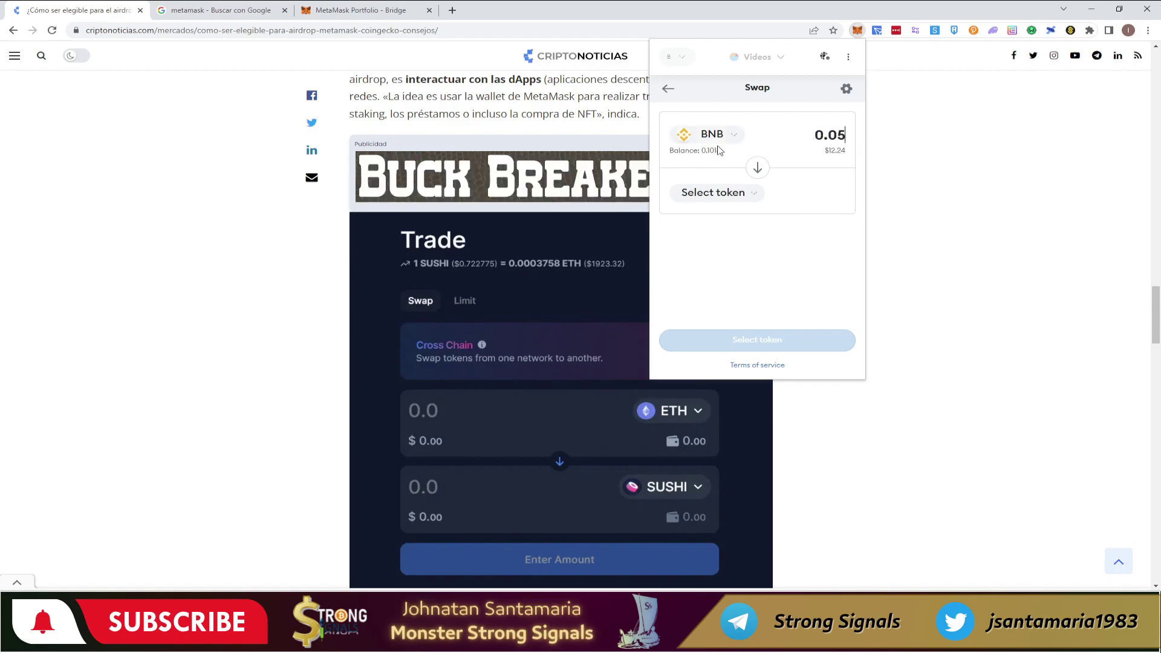
{"action": "left_click", "coordinate": [728, 196]}
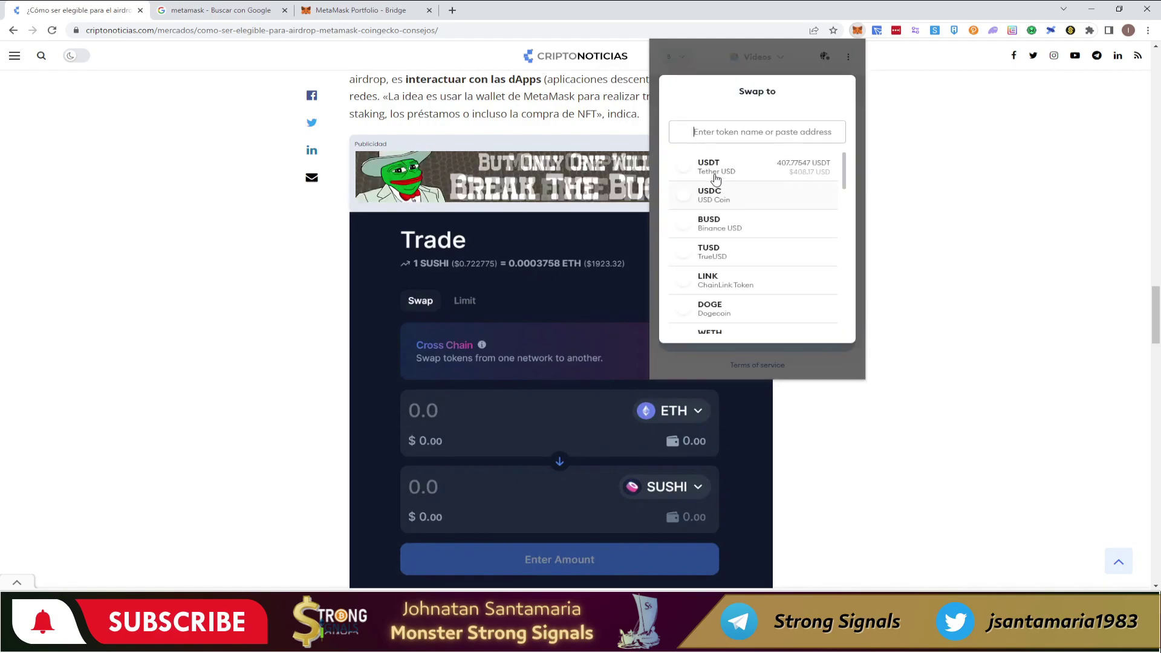
{"action": "left_click", "coordinate": [714, 168]}
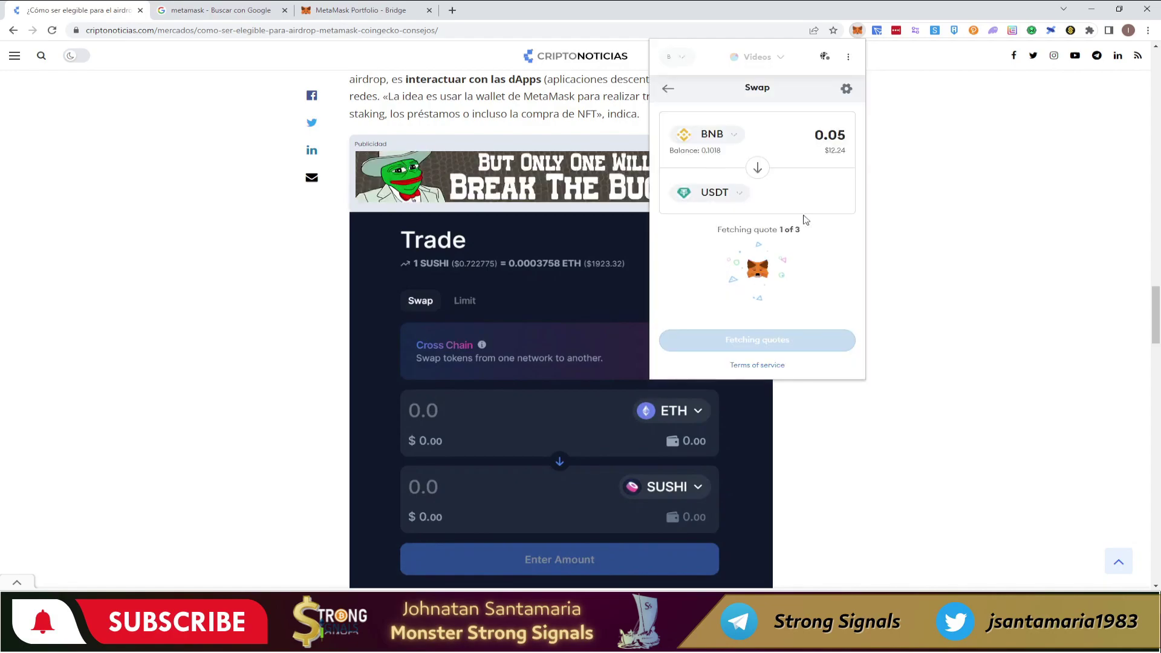